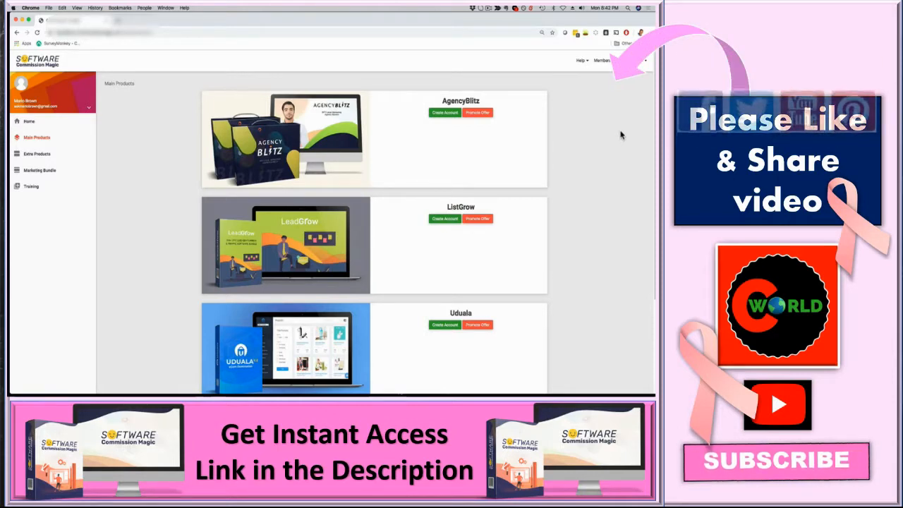
scroll(584, 151, "down", 1)
scroll(583, 151, "up", 1)
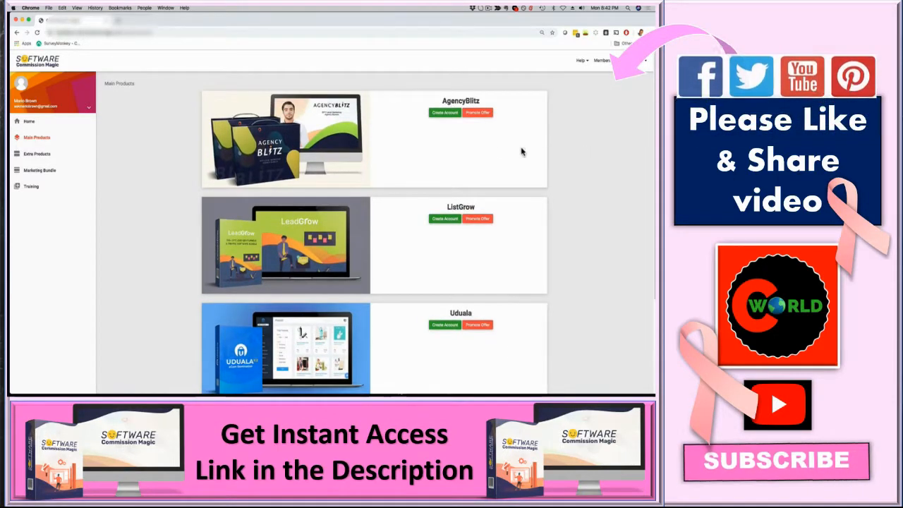
scroll(532, 144, "down", 3)
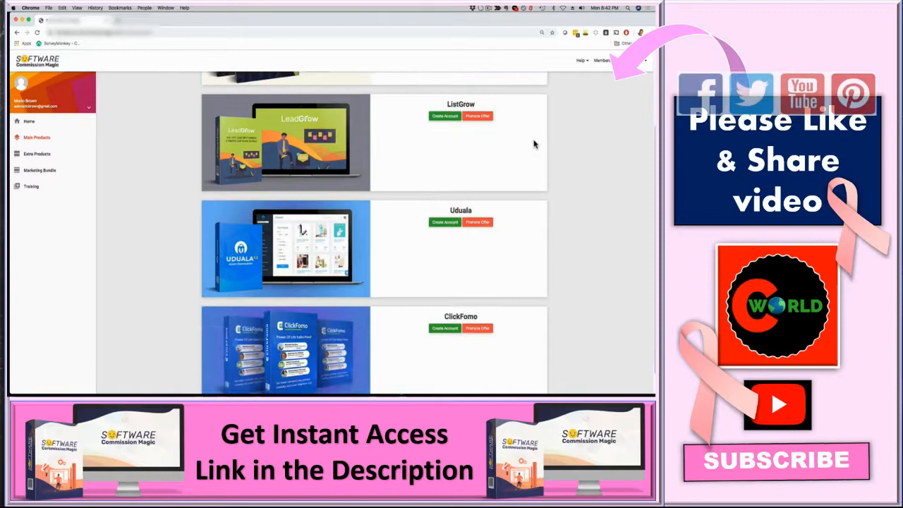
scroll(539, 145, "up", 3)
scroll(550, 148, "up", 1)
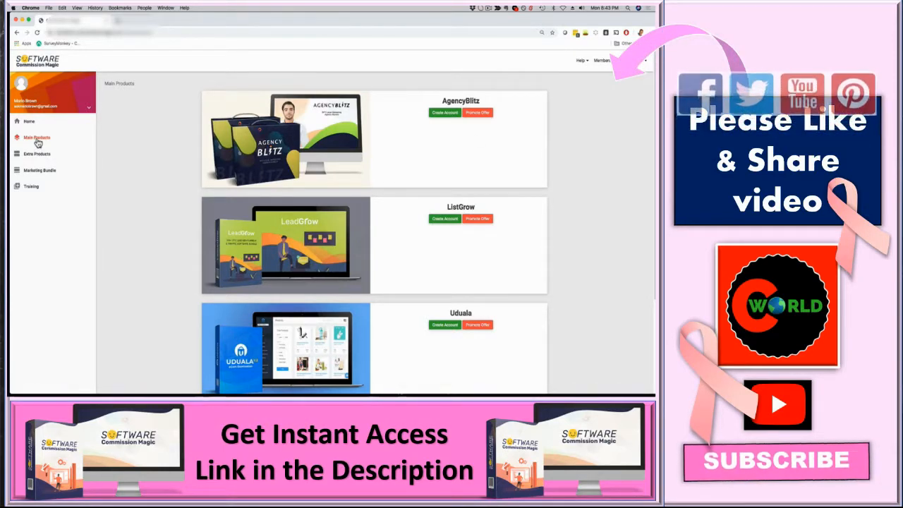
scroll(571, 196, "down", 3)
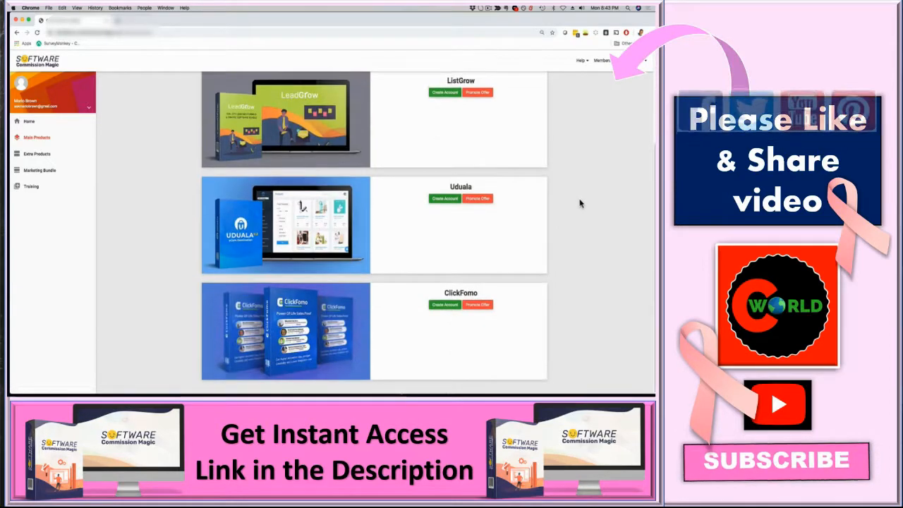
scroll(580, 204, "up", 3)
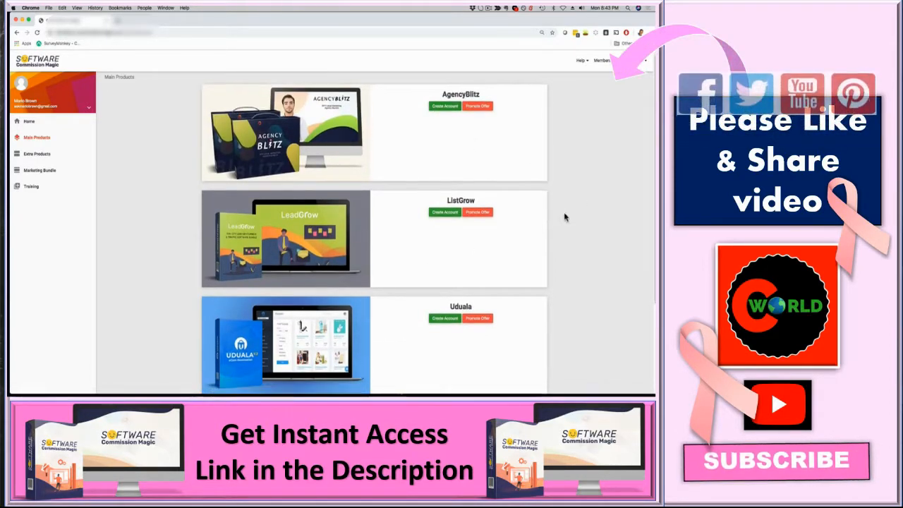
scroll(568, 214, "down", 1)
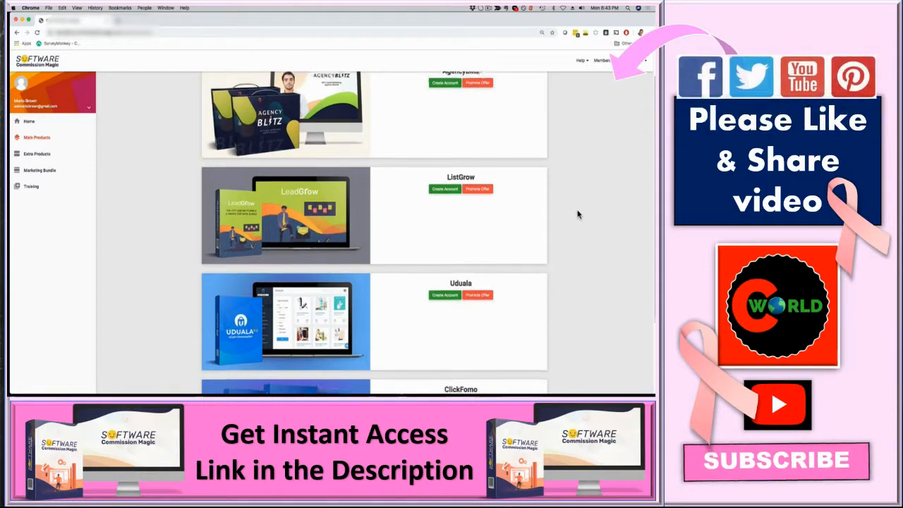
scroll(578, 213, "up", 2)
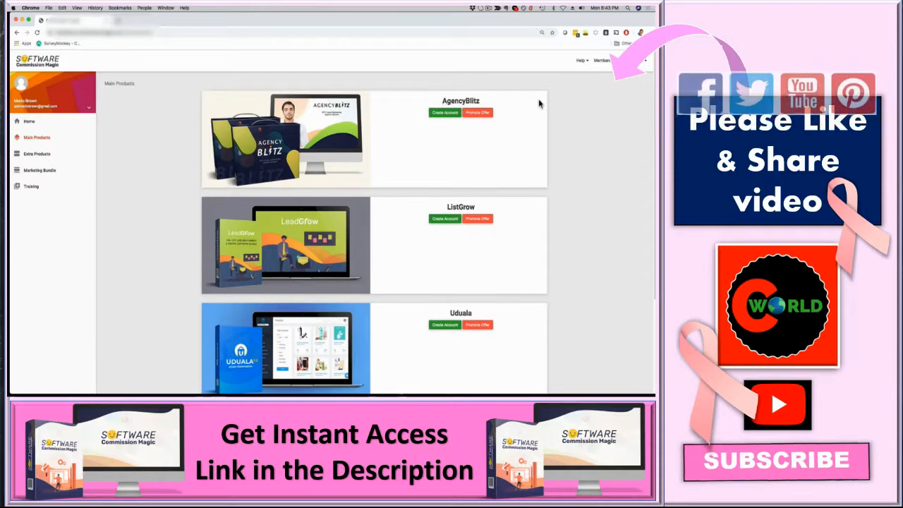
scroll(466, 188, "down", 1)
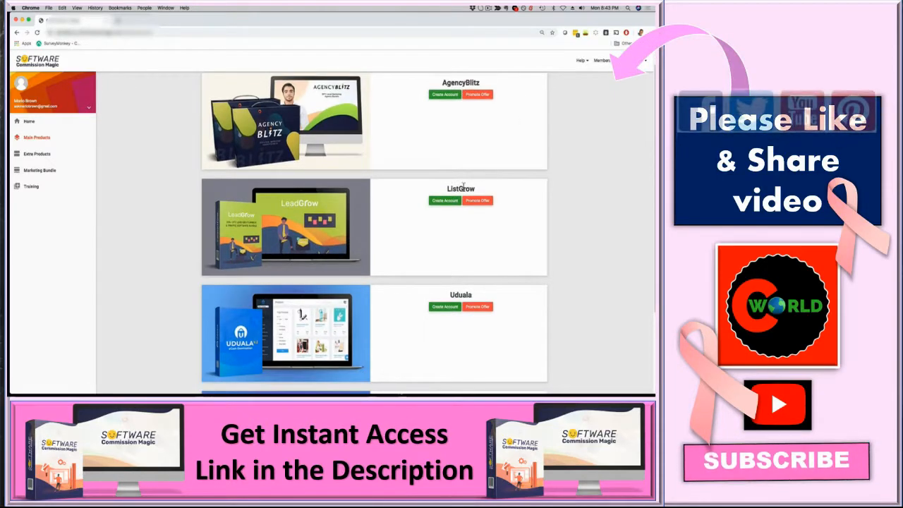
scroll(463, 186, "down", 3)
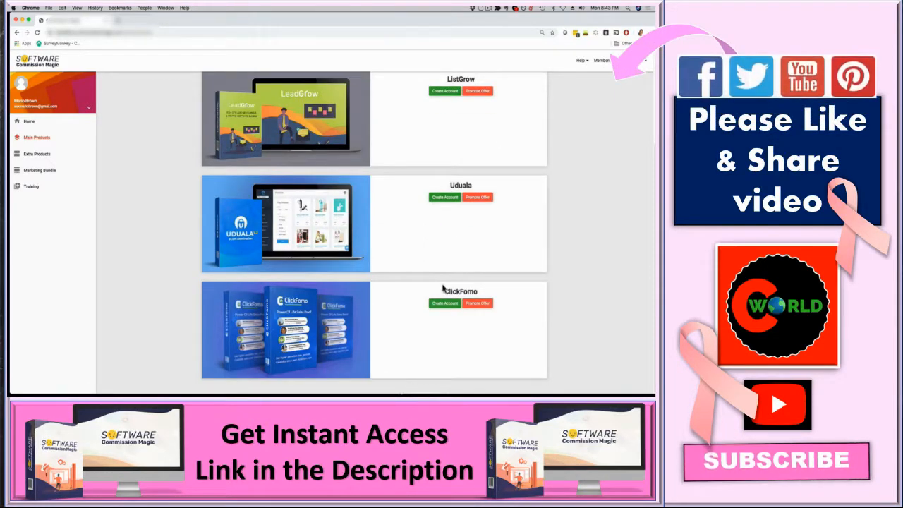
scroll(583, 240, "up", 3)
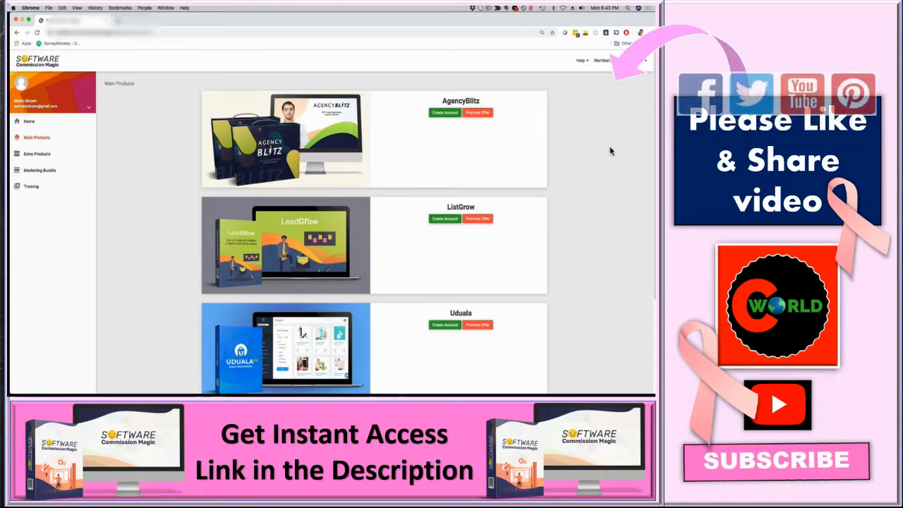
scroll(607, 153, "down", 1)
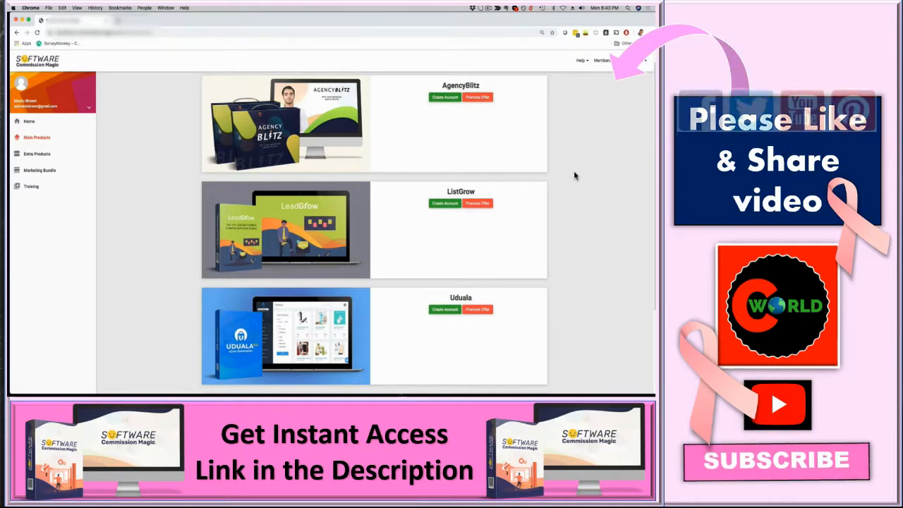
scroll(574, 175, "down", 1)
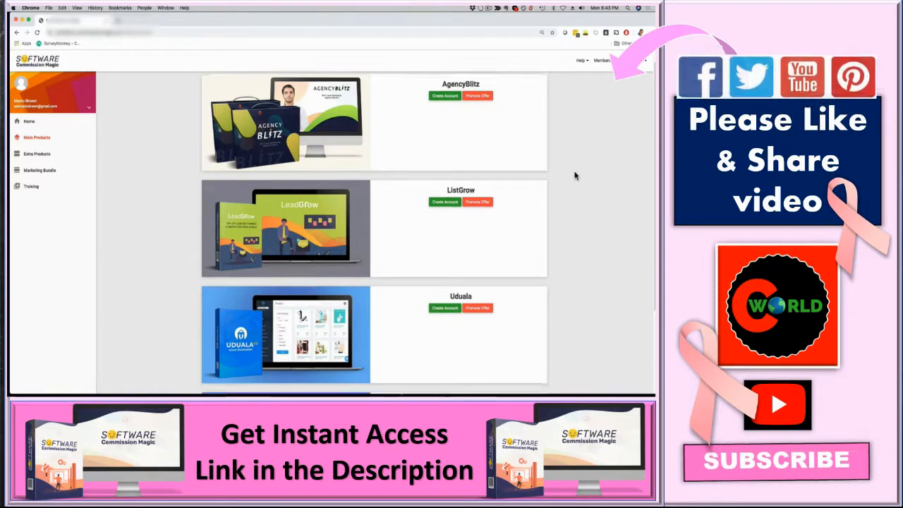
scroll(575, 176, "down", 3)
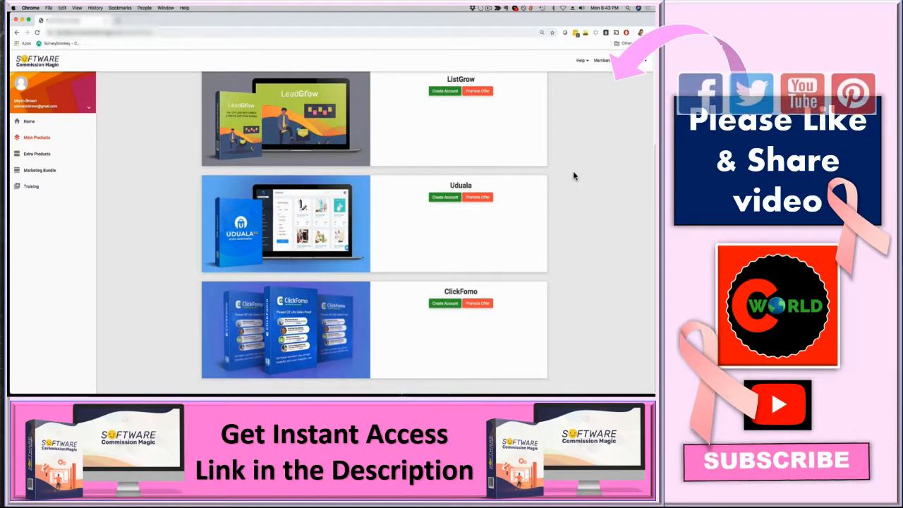
scroll(573, 176, "up", 4)
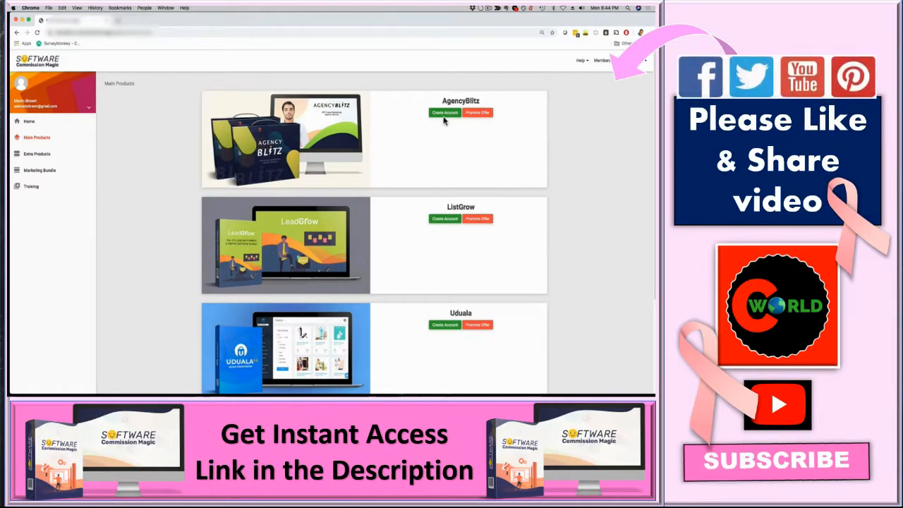
scroll(423, 212, "down", 2)
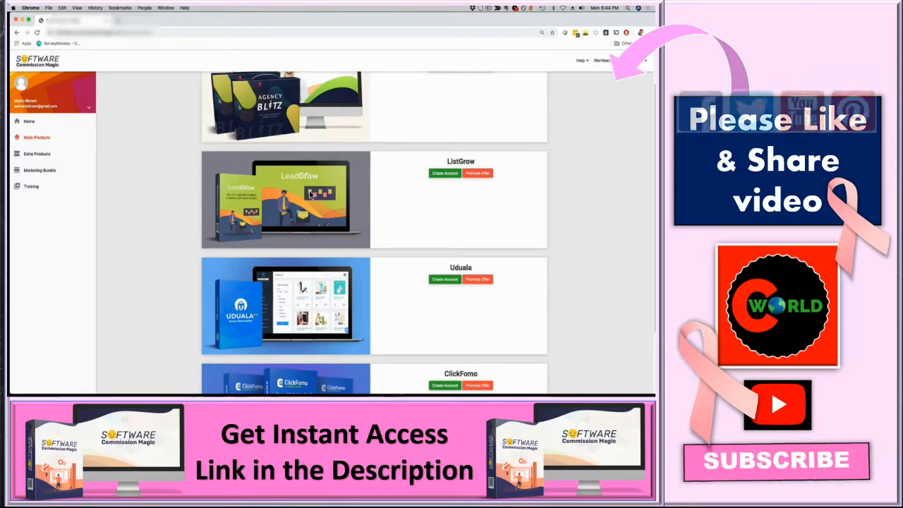
scroll(557, 217, "up", 2)
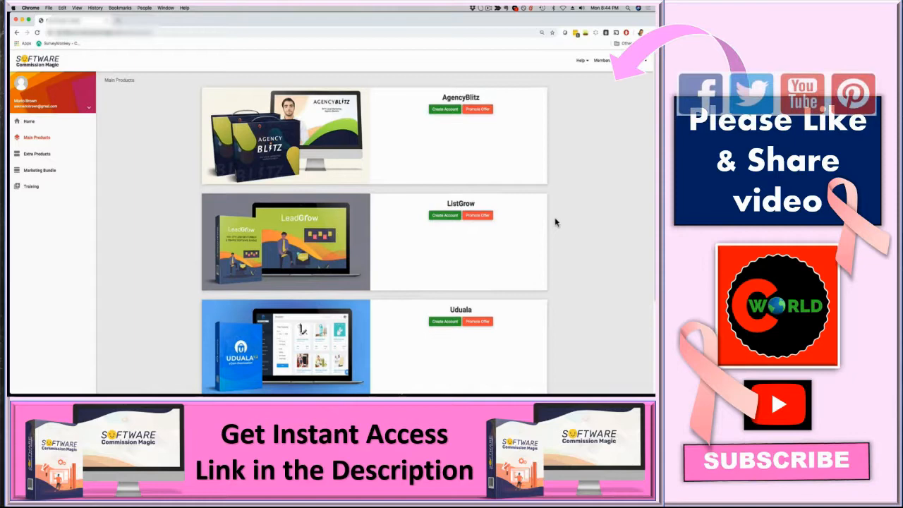
scroll(565, 223, "down", 3)
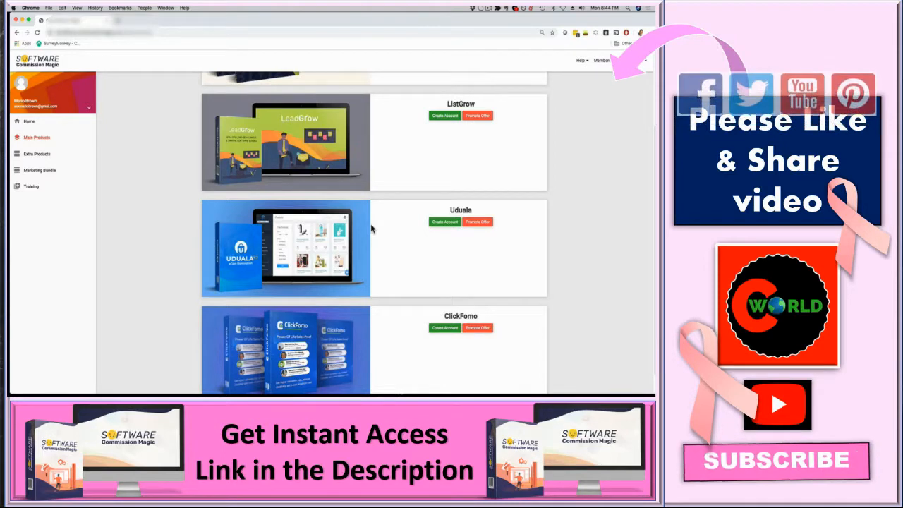
scroll(557, 232, "up", 3)
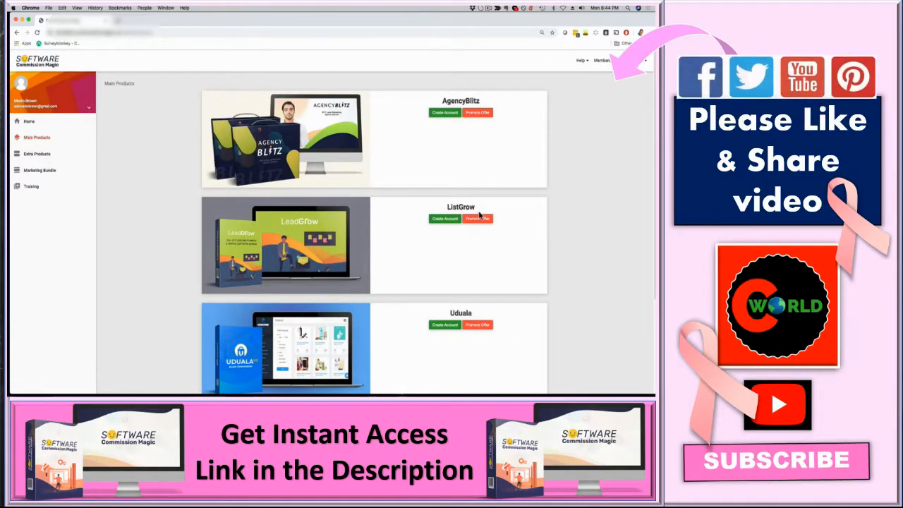
scroll(570, 202, "down", 3)
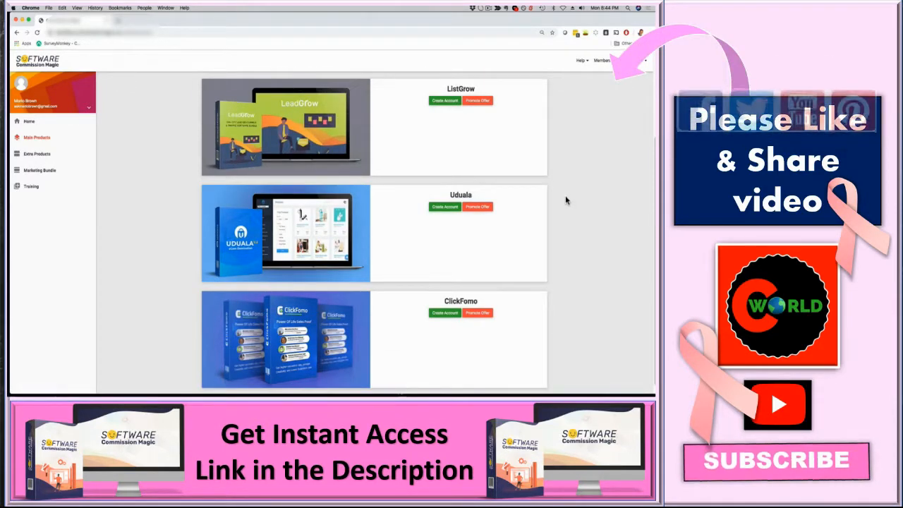
scroll(565, 201, "down", 1)
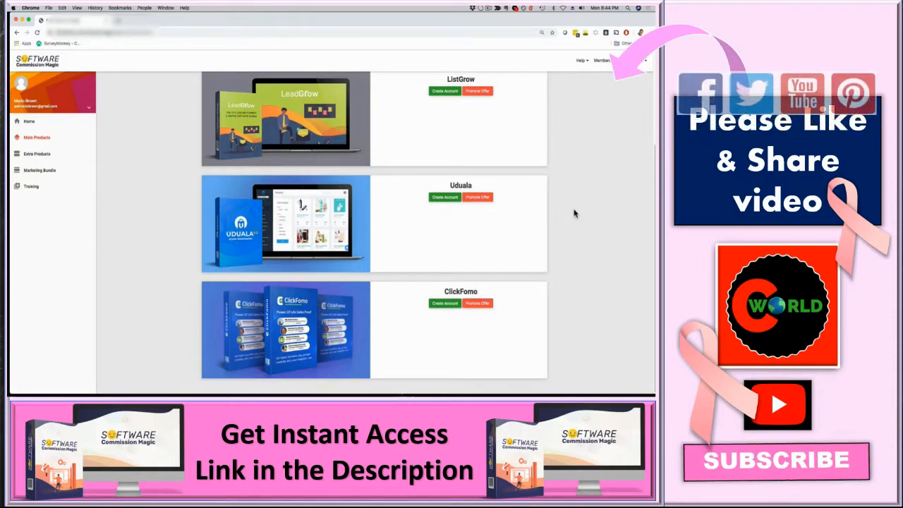
scroll(575, 213, "up", 5)
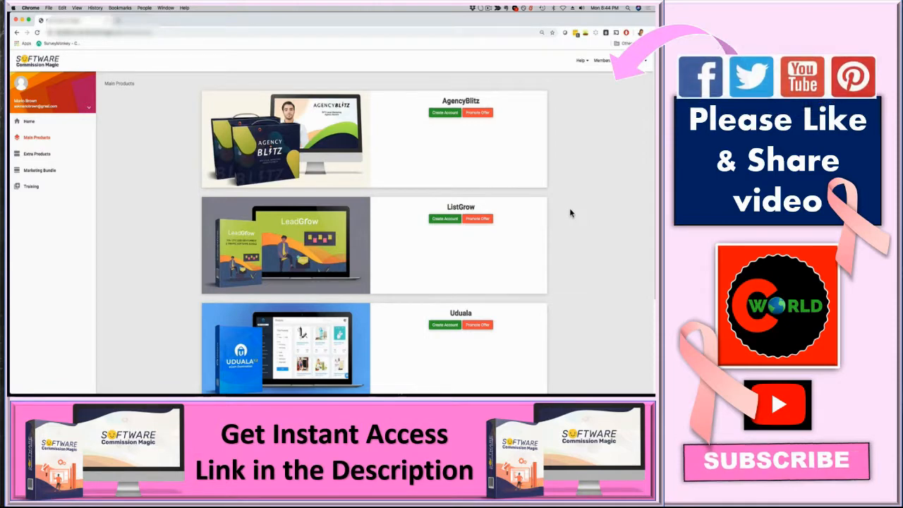
scroll(562, 209, "down", 3)
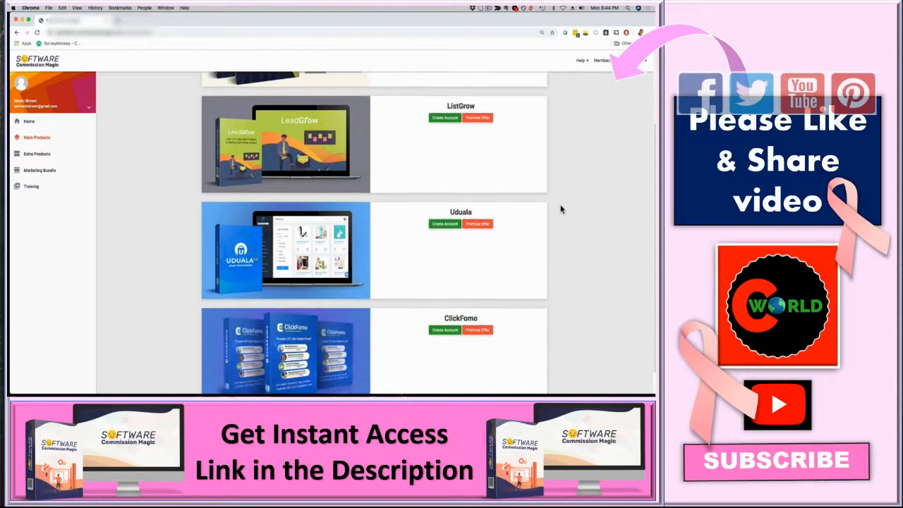
scroll(451, 191, "up", 1)
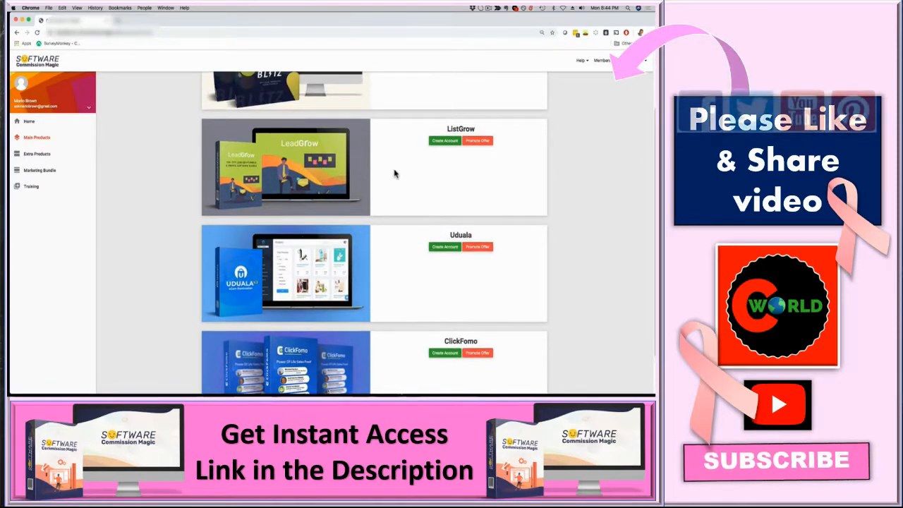
scroll(394, 176, "up", 1)
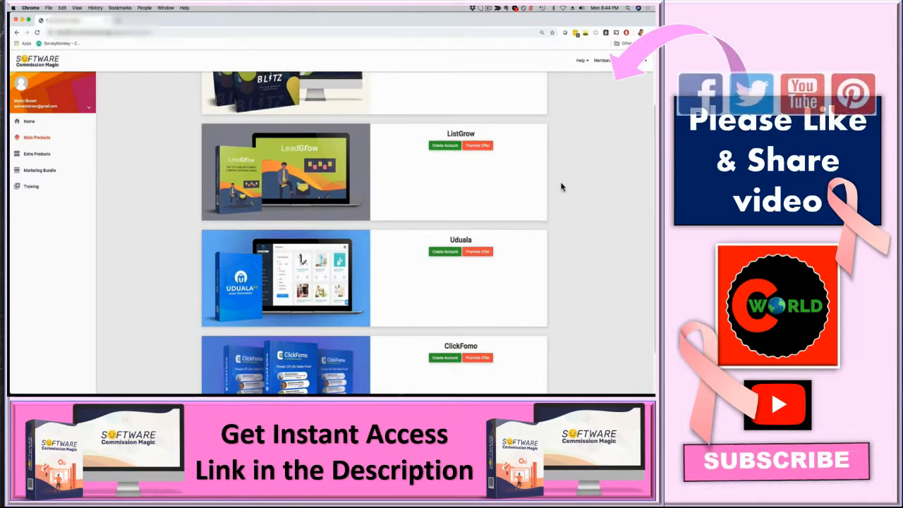
scroll(563, 189, "up", 2)
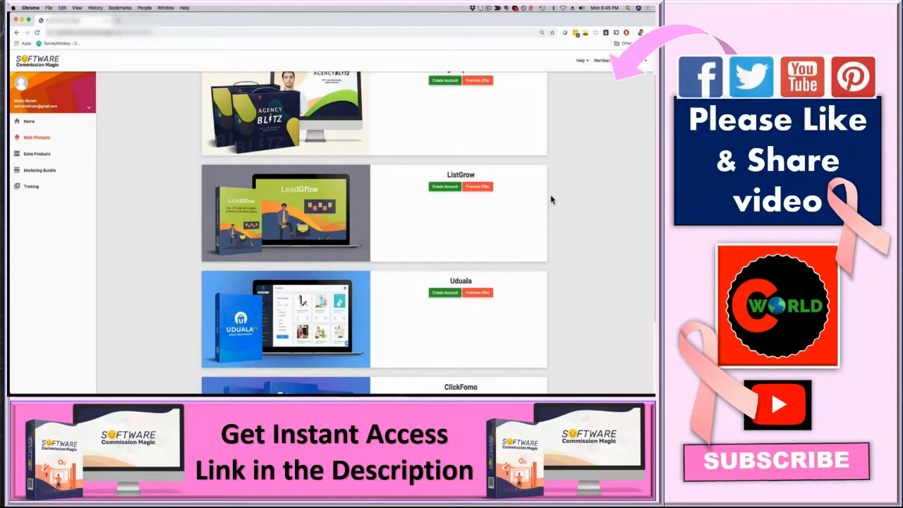
scroll(552, 200, "up", 2)
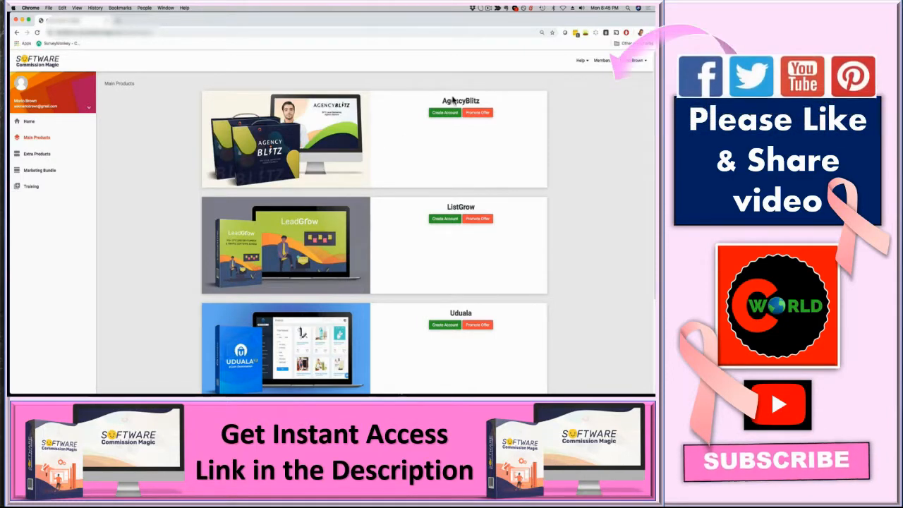
scroll(405, 150, "down", 2)
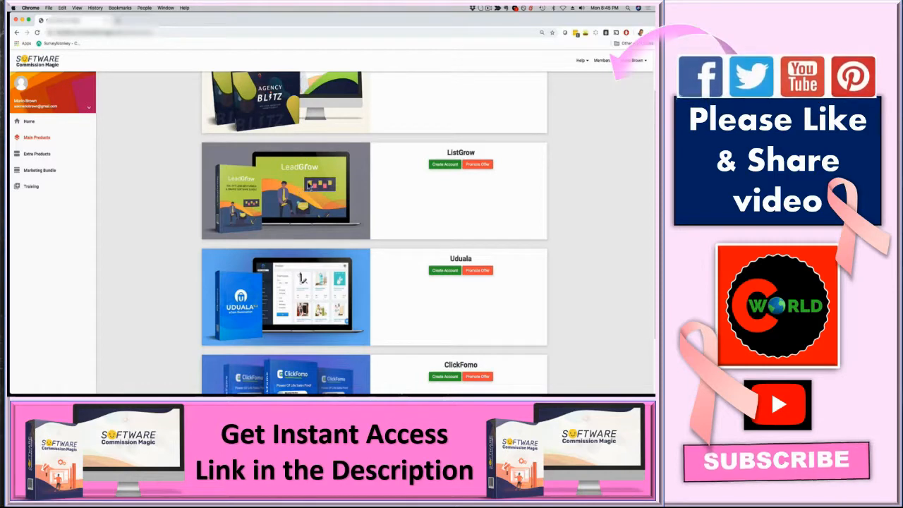
scroll(457, 169, "down", 2)
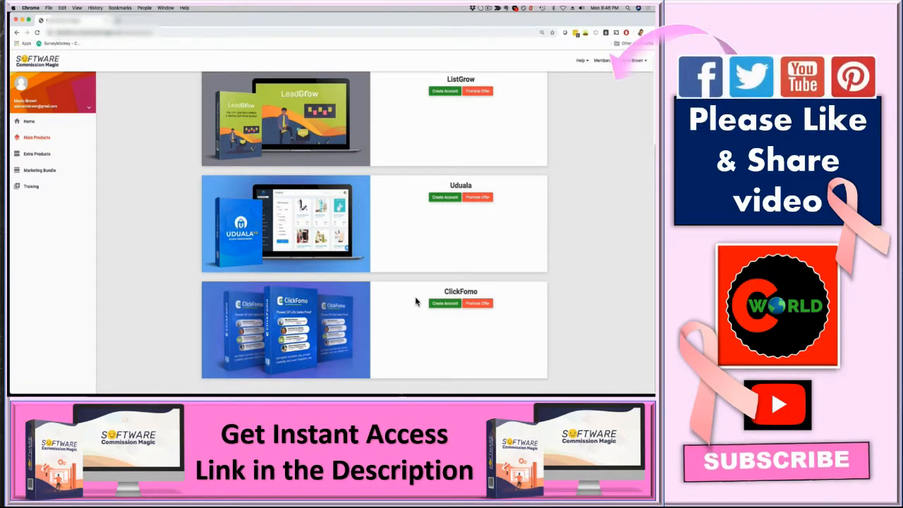
left_click(484, 291)
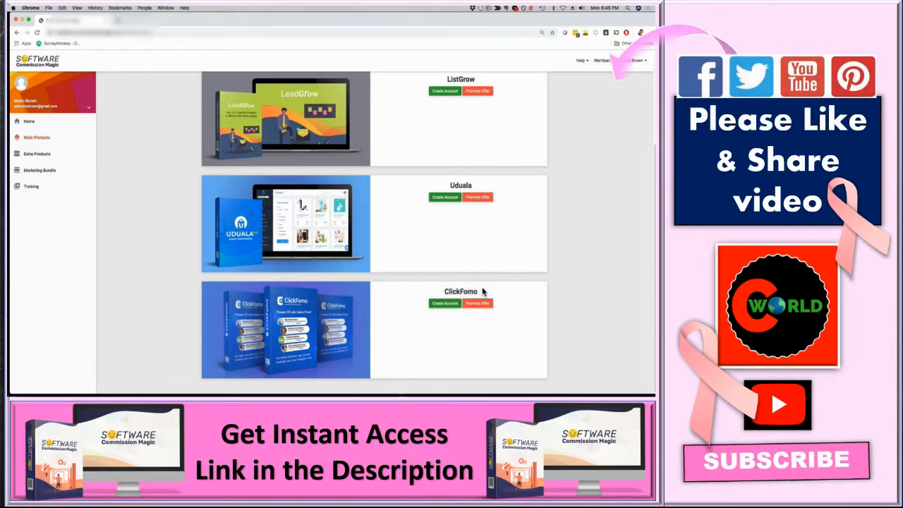
scroll(483, 291, "up", 1)
scroll(480, 290, "up", 3)
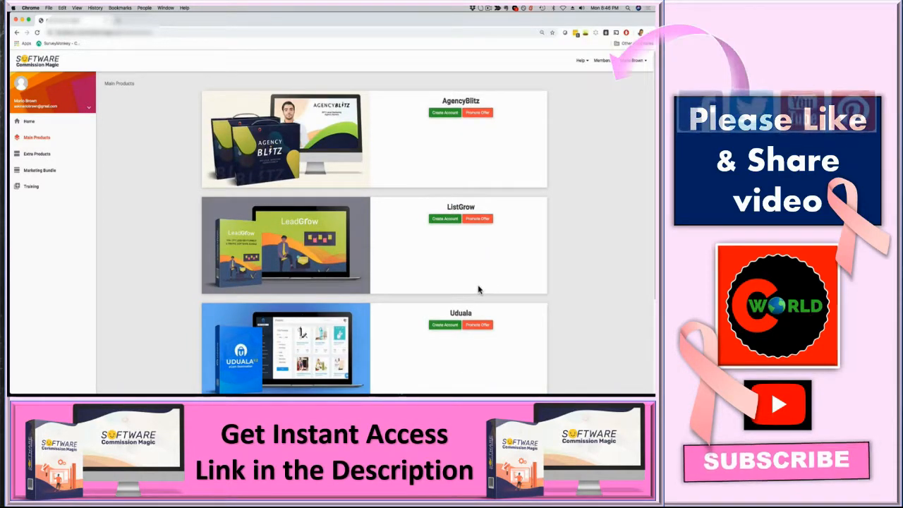
scroll(400, 289, "down", 3)
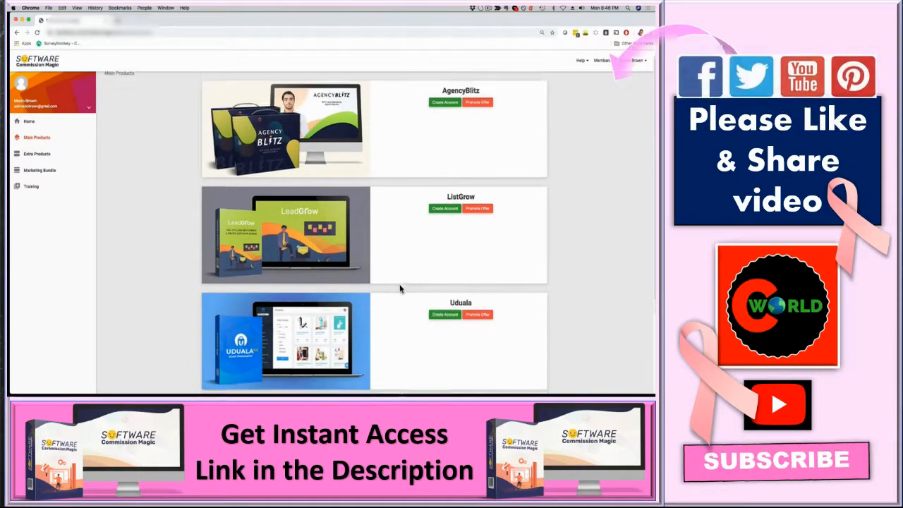
scroll(397, 290, "up", 3)
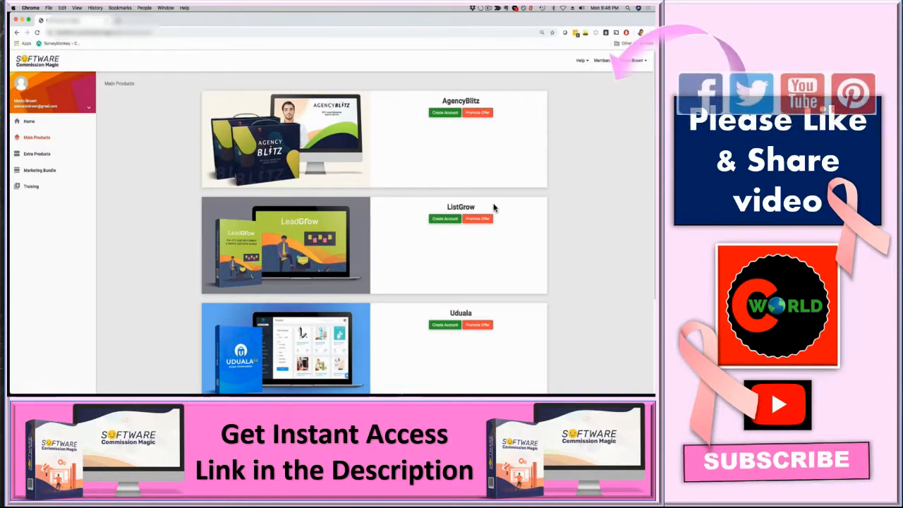
scroll(557, 212, "down", 2)
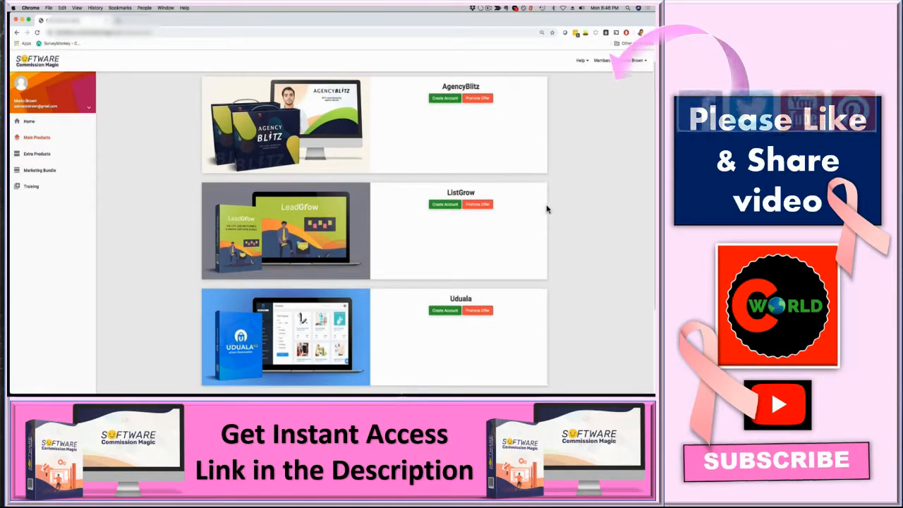
scroll(314, 174, "down", 5)
scroll(317, 212, "down", 3)
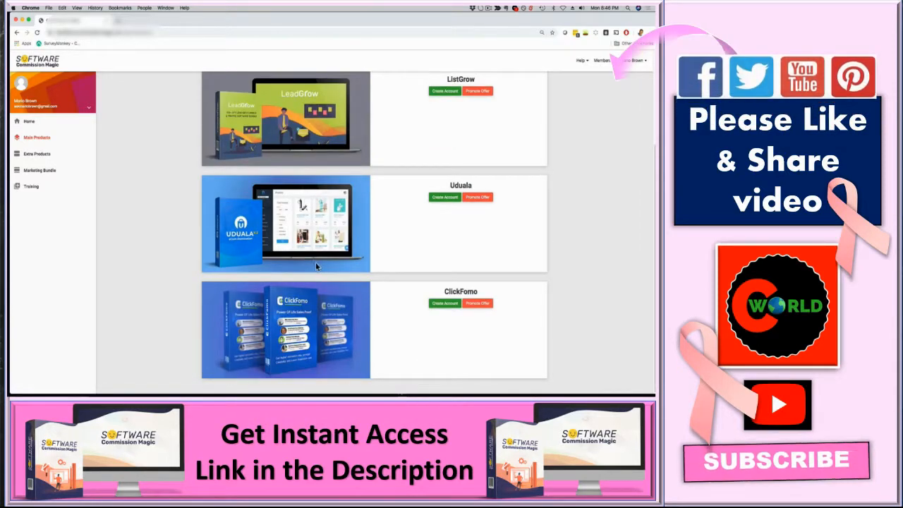
scroll(444, 237, "up", 5)
scroll(505, 226, "up", 2)
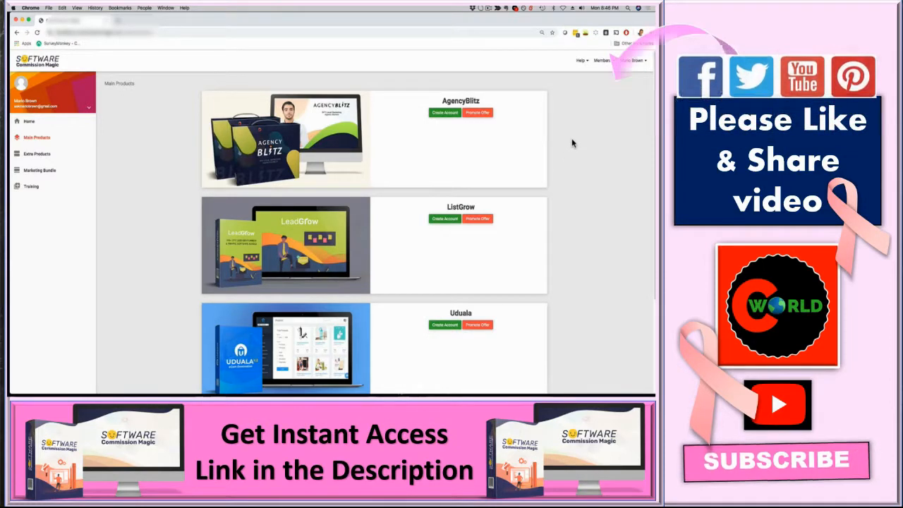
scroll(573, 146, "down", 1)
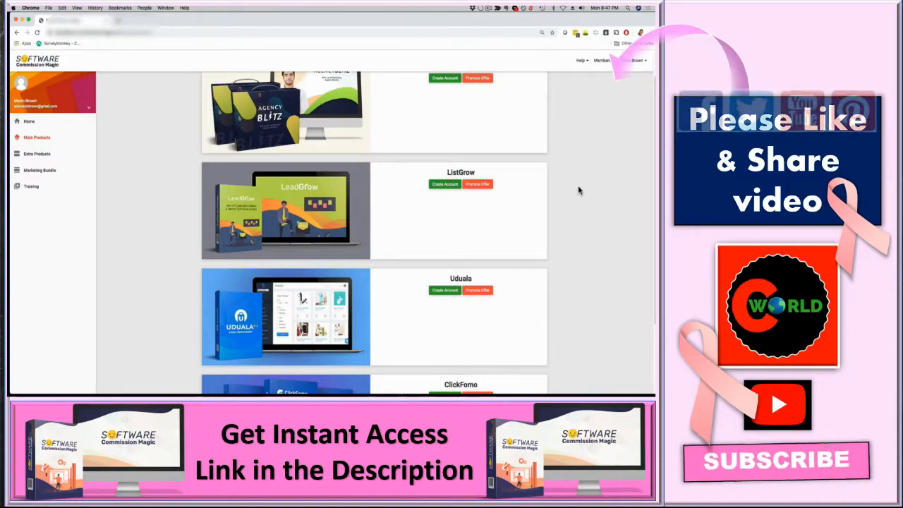
scroll(577, 190, "up", 2)
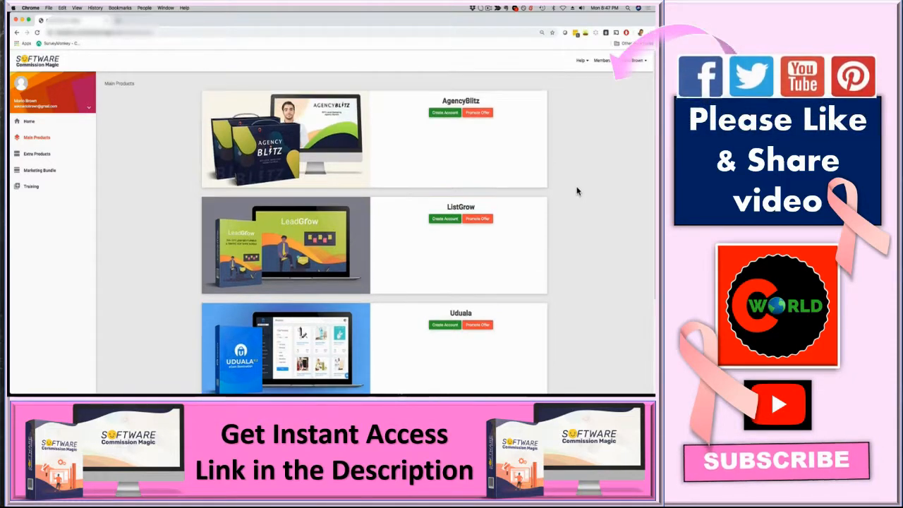